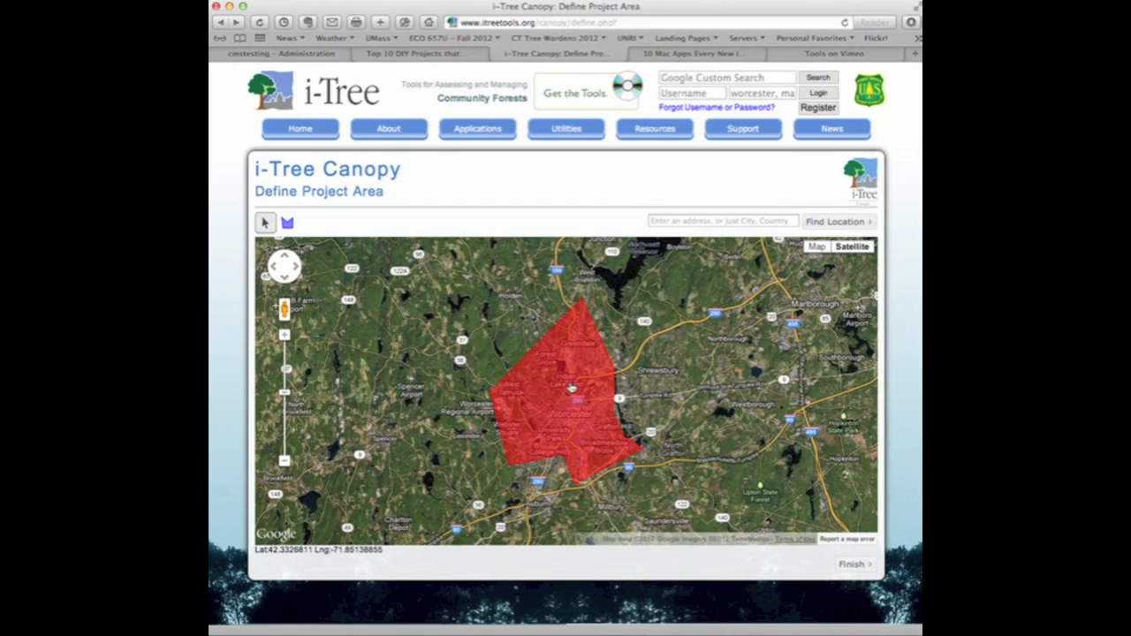
Step: Finish defining the project area with the polygon drawn around Worcester
{"action": "left_click", "coordinate": [824, 568]}
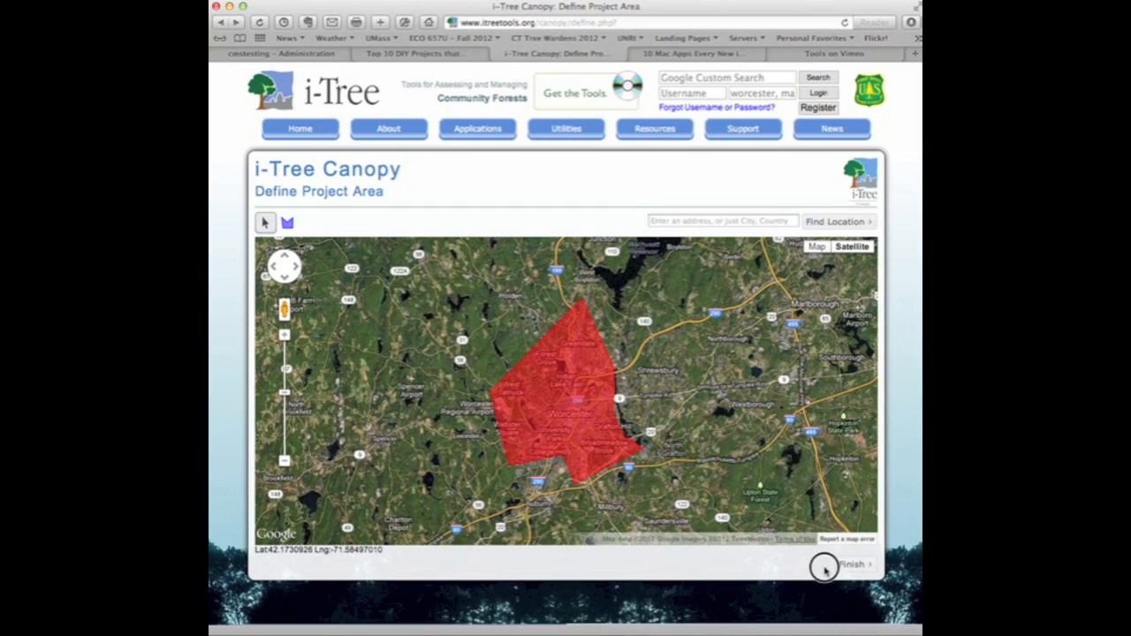
{"action": "left_click", "coordinate": [851, 565]}
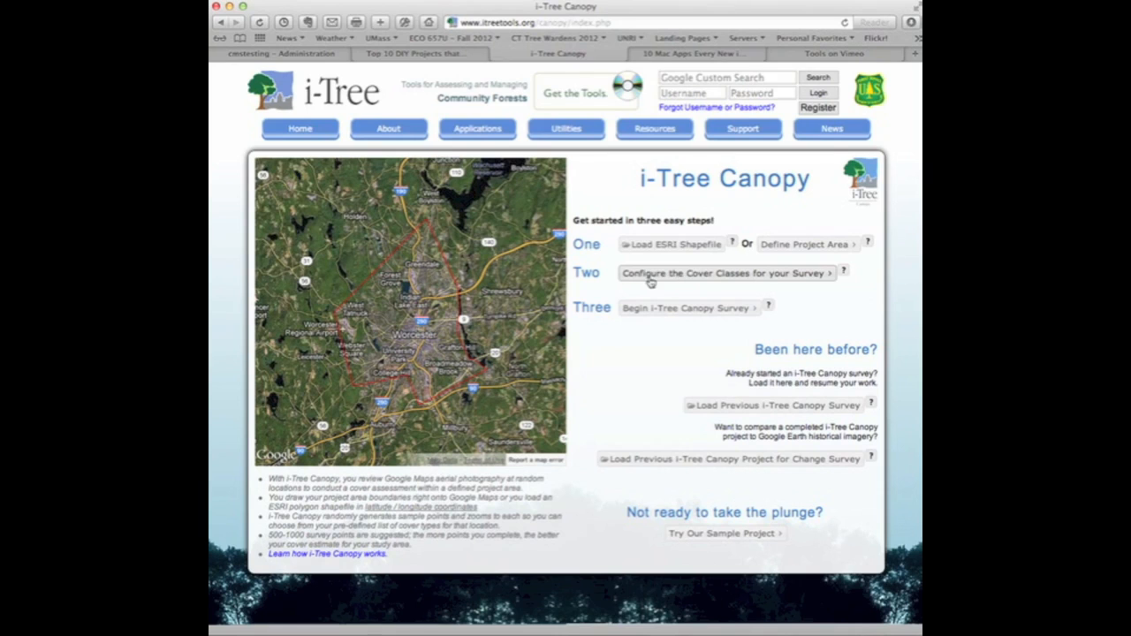
Step: Read the help note on cover classes and open the cover class configuration for the survey
{"action": "left_click", "coordinate": [844, 273]}
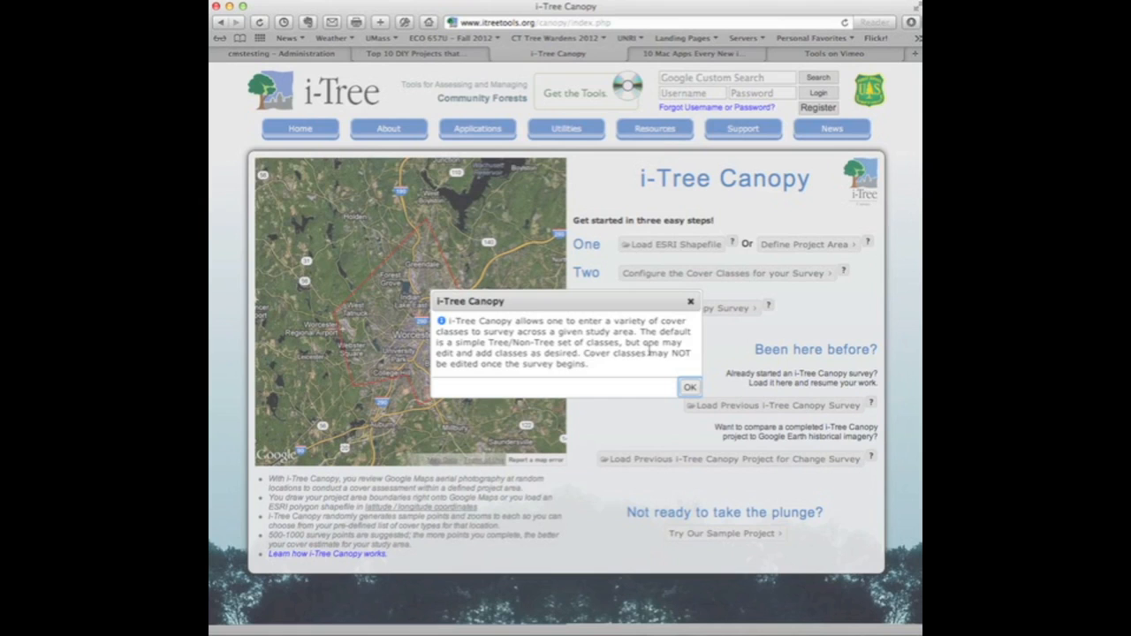
{"action": "left_click", "coordinate": [690, 301]}
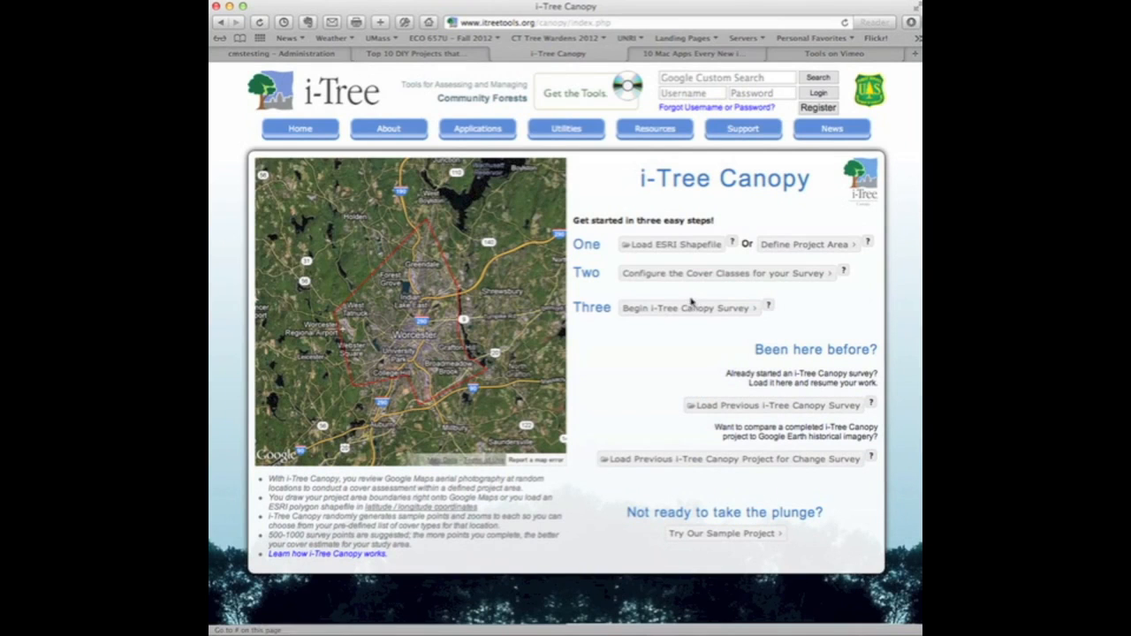
{"action": "left_click", "coordinate": [729, 275]}
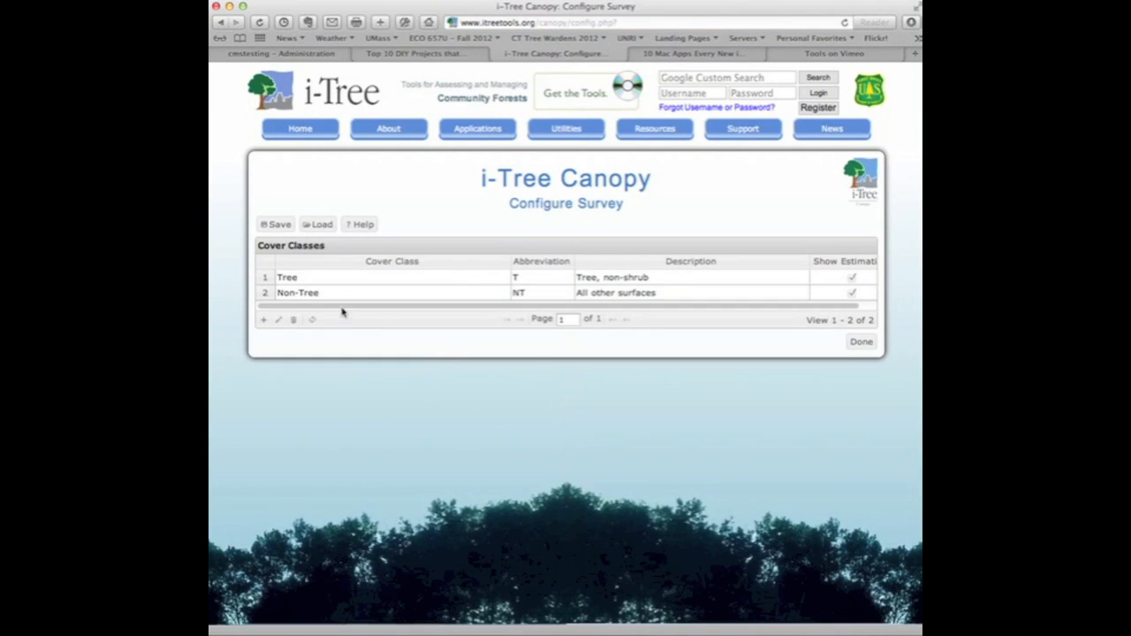
{"action": "left_click", "coordinate": [336, 279]}
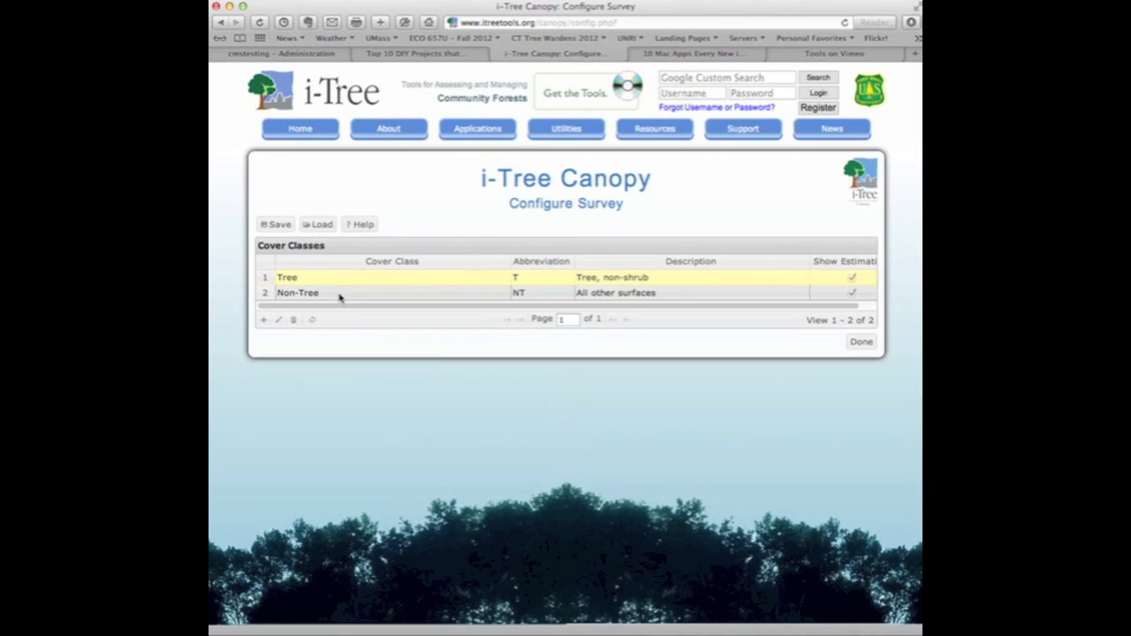
{"action": "left_click", "coordinate": [341, 294]}
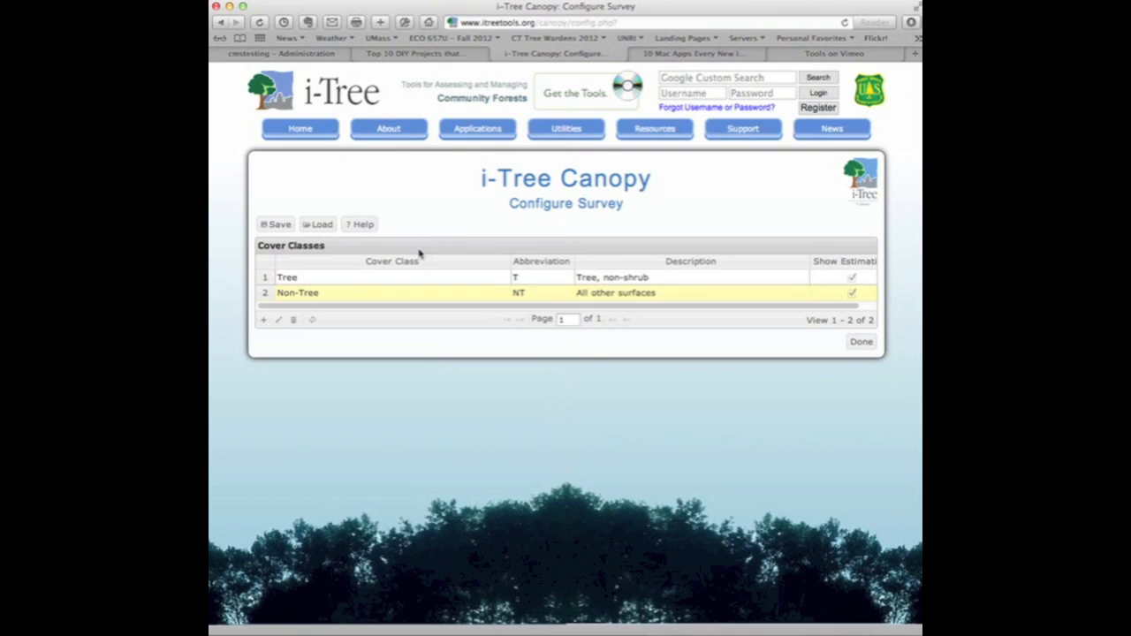
Step: Edit the Non-Tree record and rename its cover class as "Groundcover"
{"action": "left_click", "coordinate": [326, 297]}
{"action": "left_click", "coordinate": [328, 296]}
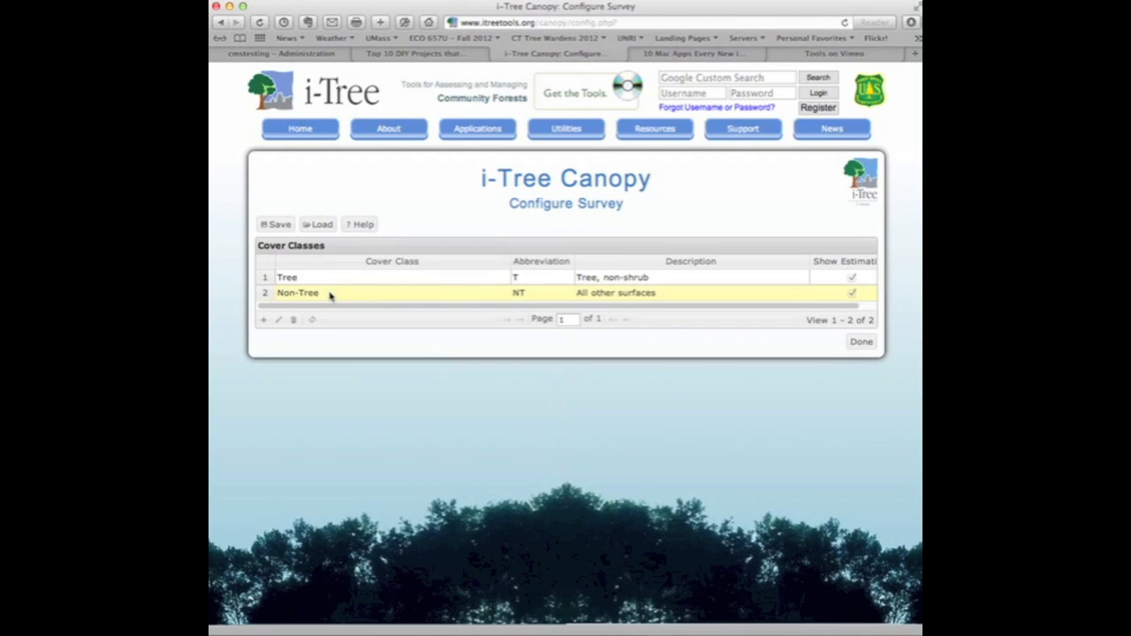
{"action": "left_click", "coordinate": [278, 320]}
{"action": "left_click_drag", "start_coordinate": [397, 270], "coordinate": [338, 267]}
{"action": "type", "text": "Groundcover"}
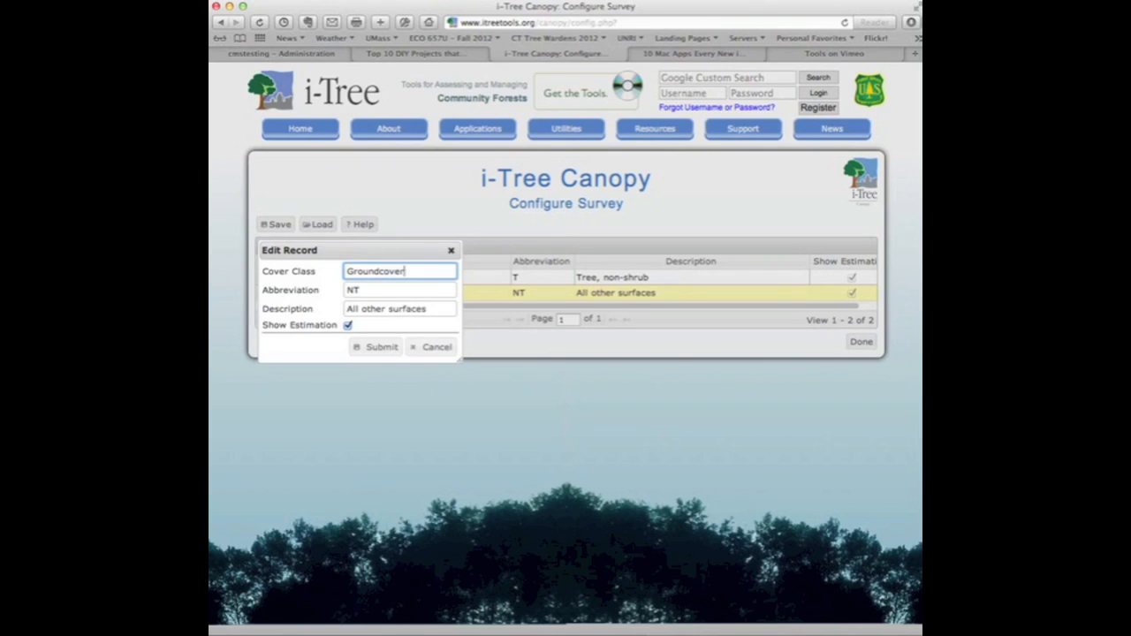
Step: Set the Groundcover record's abbreviation to GC and its description to "groundcover areas", and submit the record
{"action": "key", "text": "Tab"}
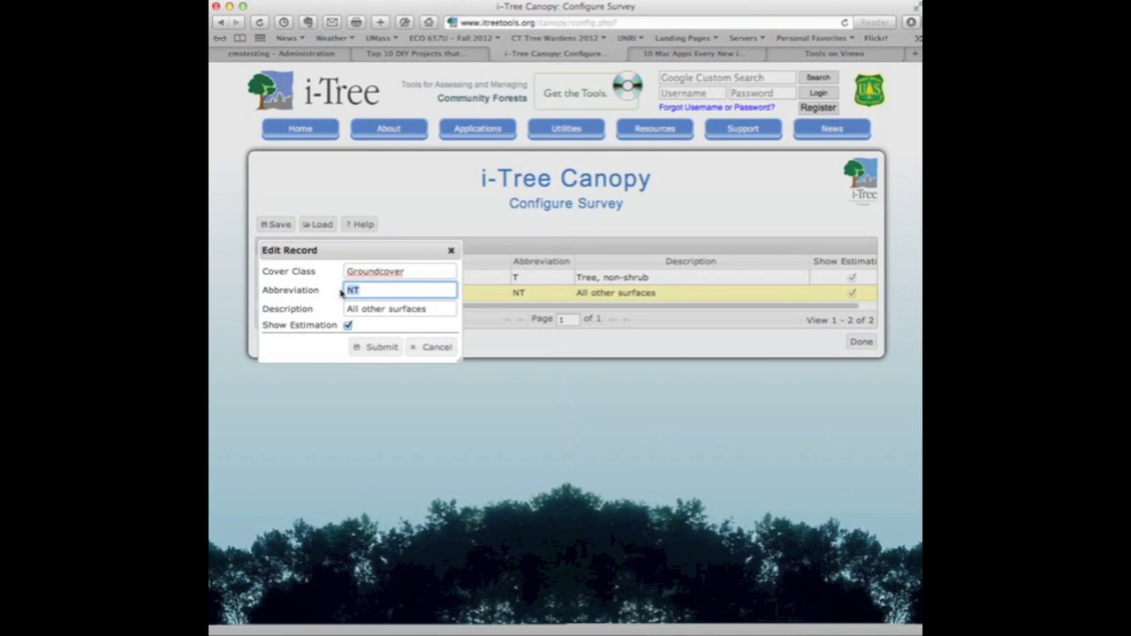
{"action": "type", "text": "GC"}
{"action": "key", "text": "Tab"}
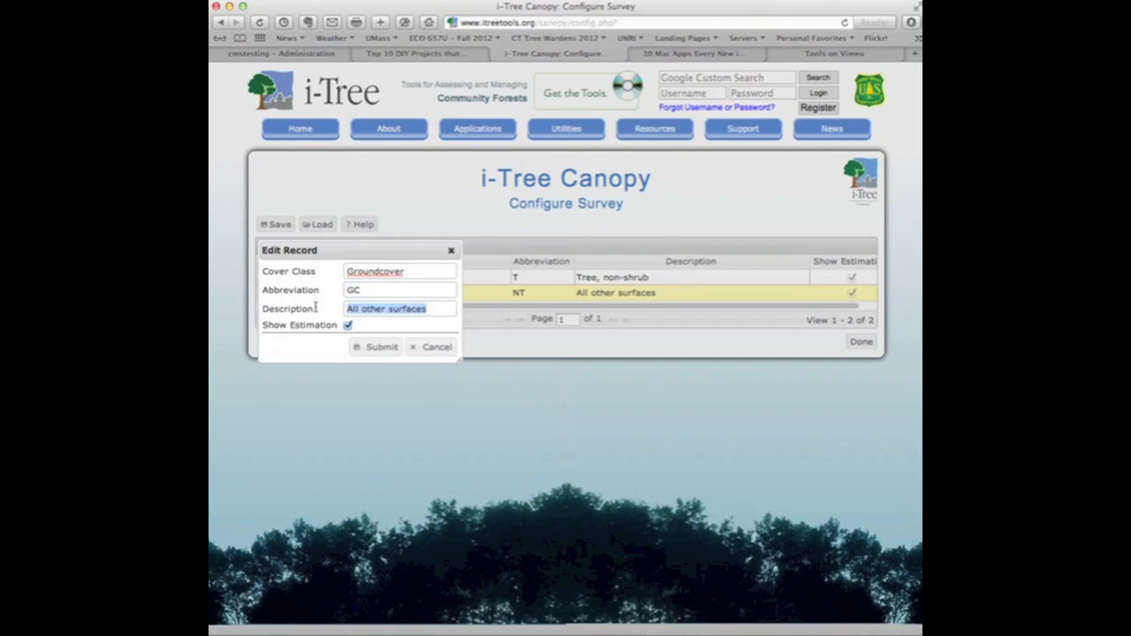
{"action": "type", "text": "groundcov"}
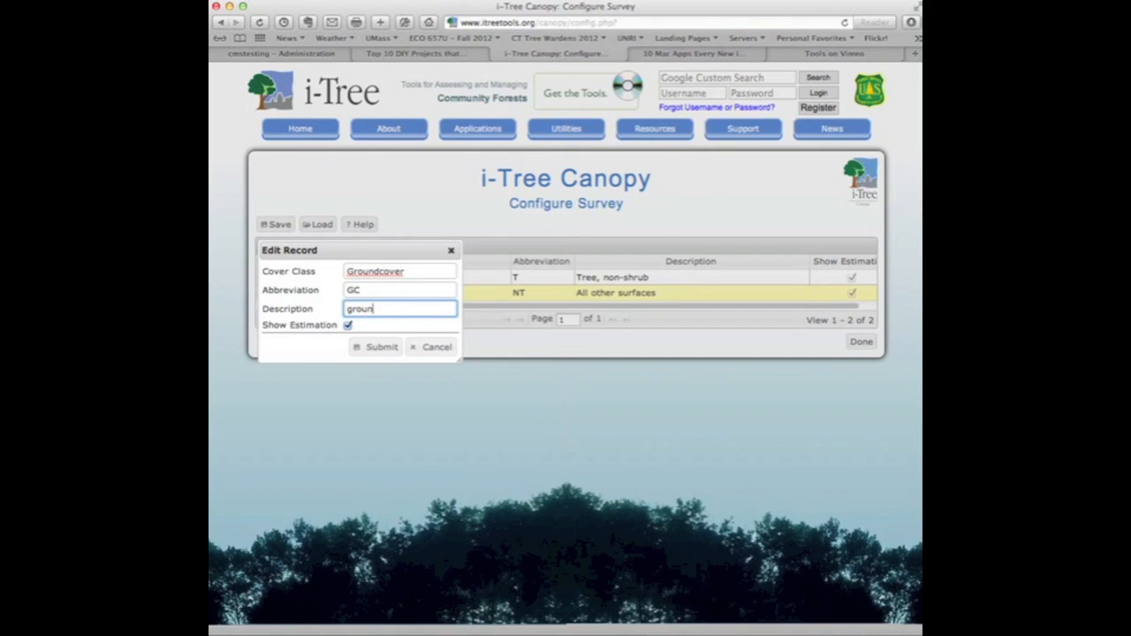
{"action": "type", "text": "er are"}
{"action": "left_click", "coordinate": [374, 348]}
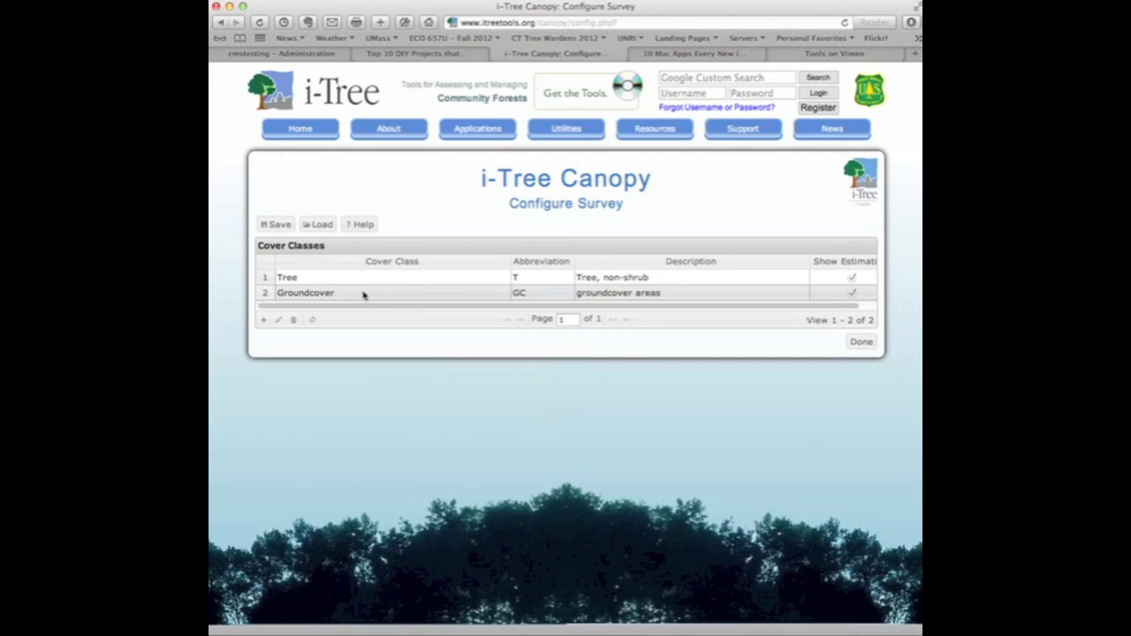
{"action": "left_click", "coordinate": [485, 294]}
{"action": "left_click", "coordinate": [540, 296]}
{"action": "left_click", "coordinate": [681, 297]}
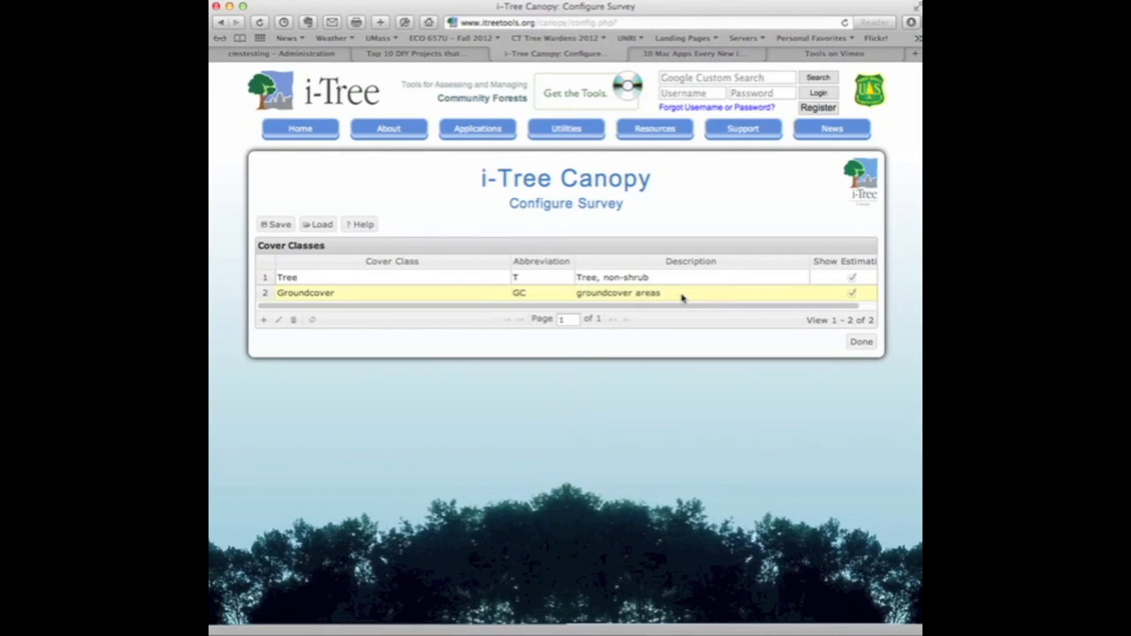
{"action": "left_click", "coordinate": [279, 321]}
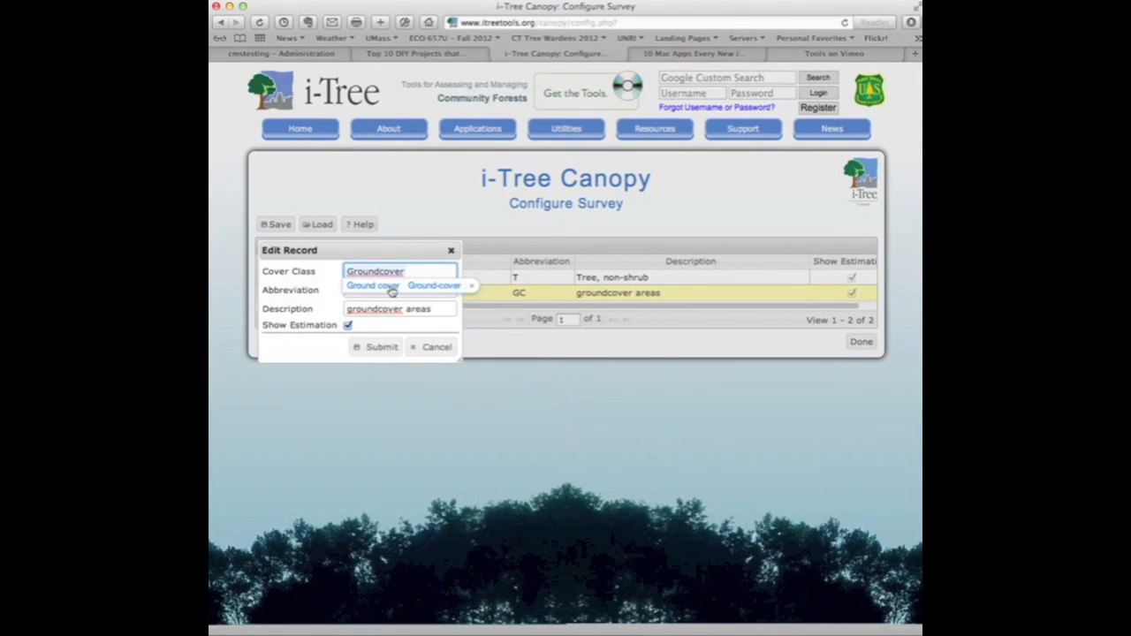
{"action": "left_click", "coordinate": [338, 272]}
{"action": "left_click_drag", "start_coordinate": [413, 271], "coordinate": [341, 267]}
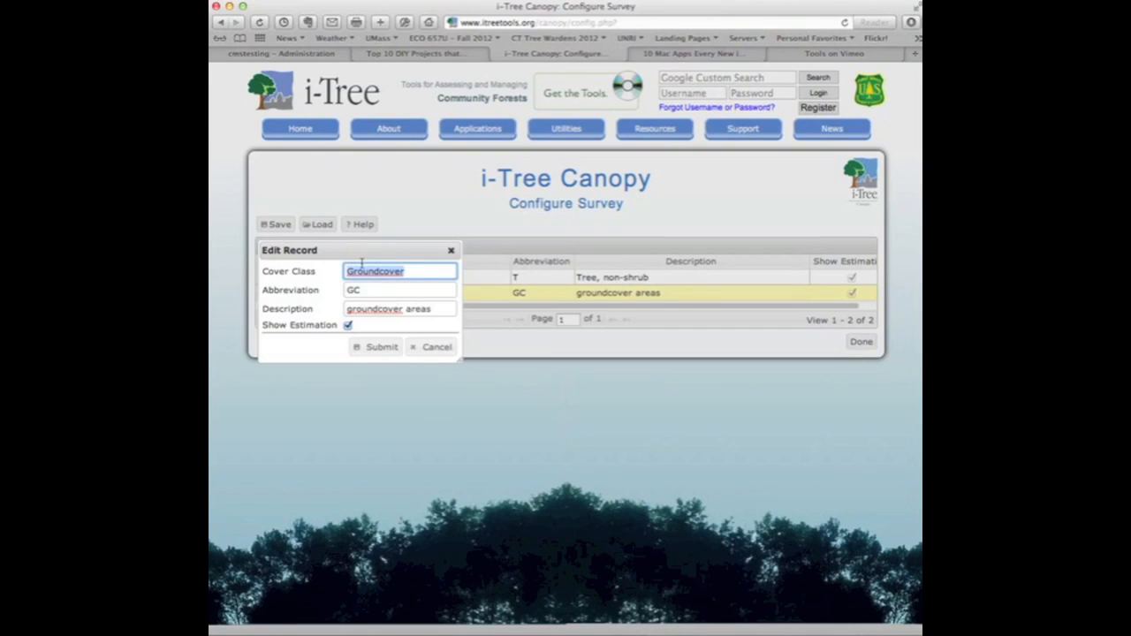
{"action": "left_click", "coordinate": [431, 348]}
Step: Add a cover class named "Shrub" with the abbreviation SH and the description "shrubs and bushes"
{"action": "left_click", "coordinate": [262, 322]}
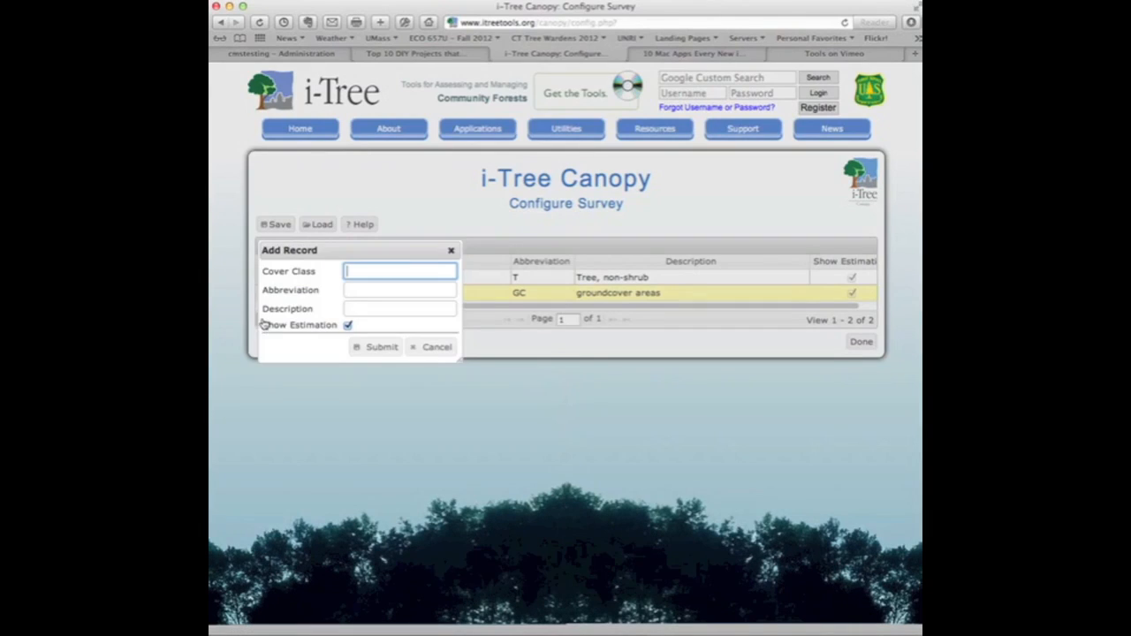
{"action": "type", "text": "Shrub"}
{"action": "left_click", "coordinate": [386, 292]}
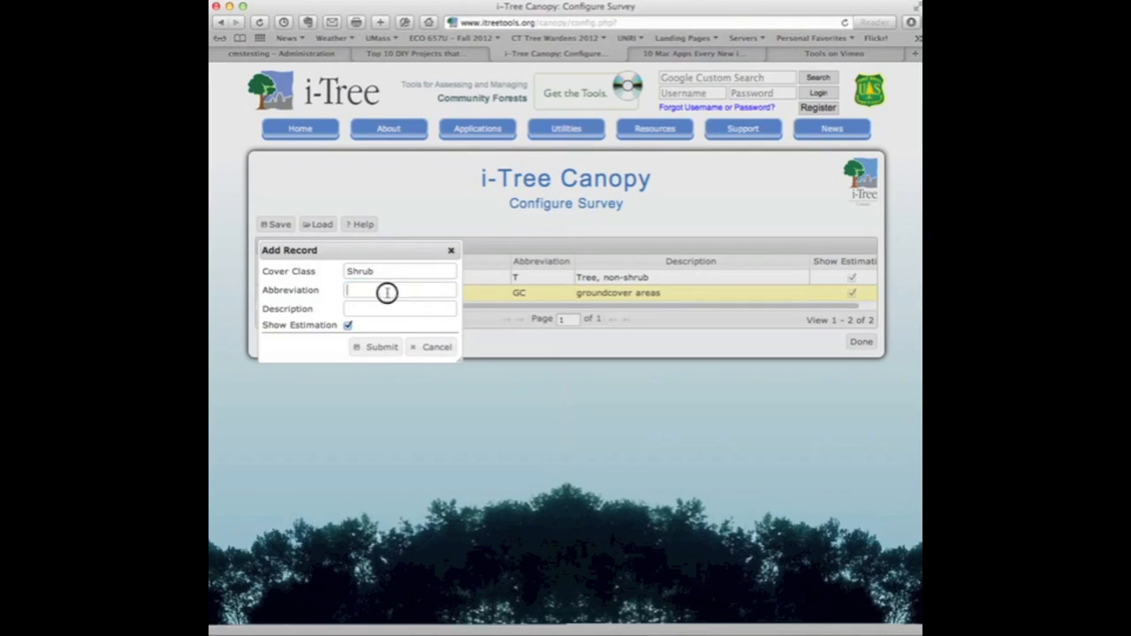
{"action": "type", "text": "SH"}
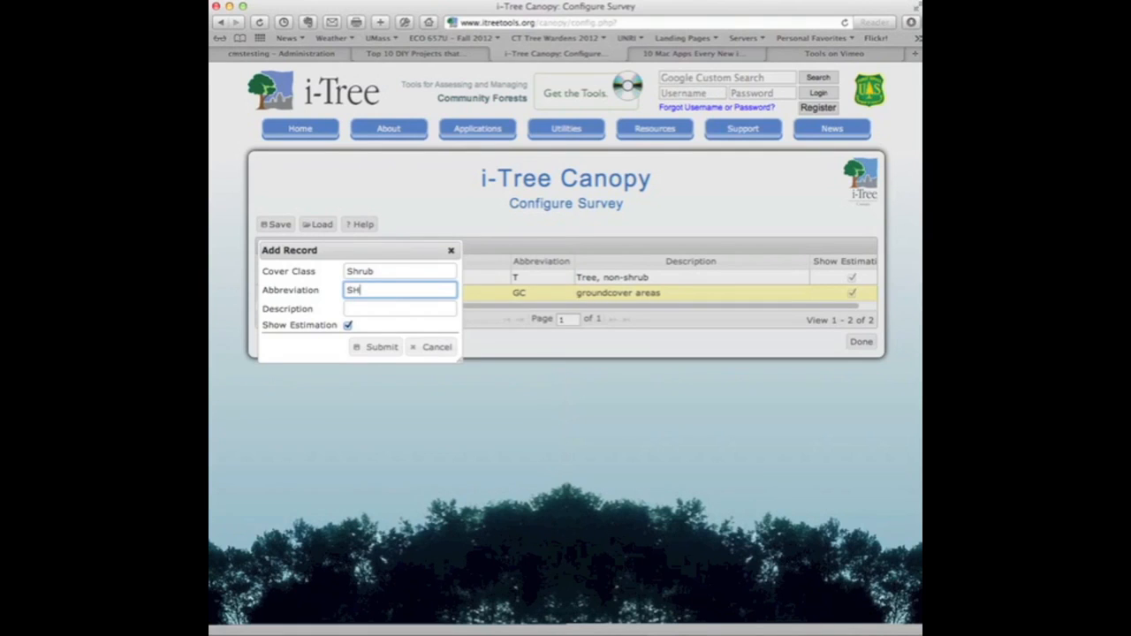
{"action": "left_click", "coordinate": [391, 307]}
{"action": "type", "text": "s"}
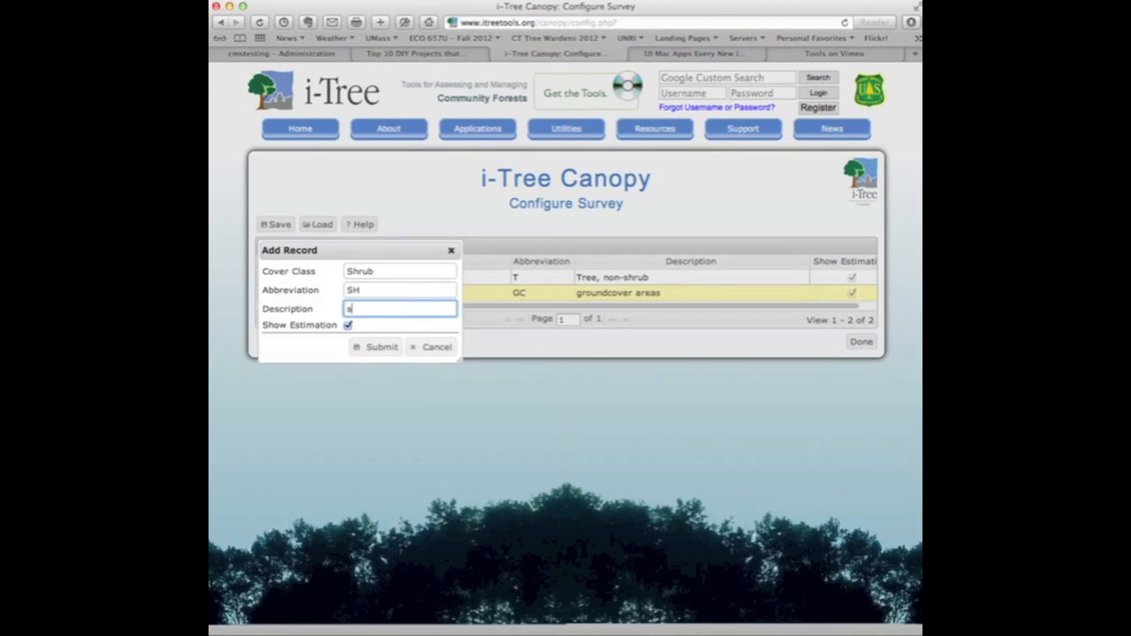
{"action": "type", "text": "hrubs and bushes"}
{"action": "left_click", "coordinate": [382, 348]}
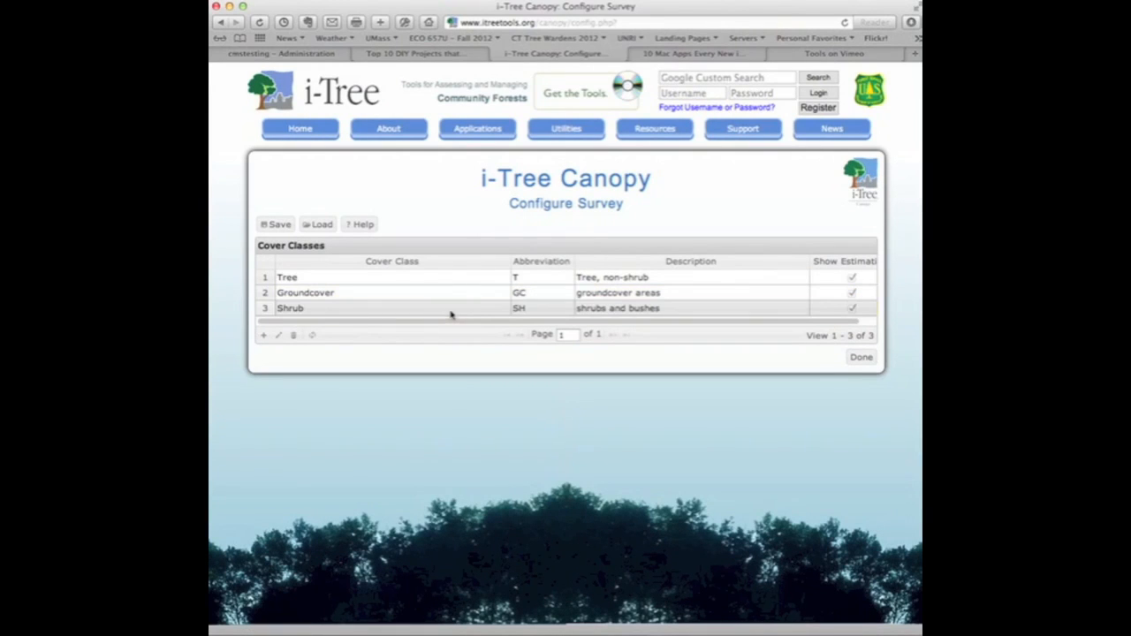
{"action": "left_click", "coordinate": [325, 309]}
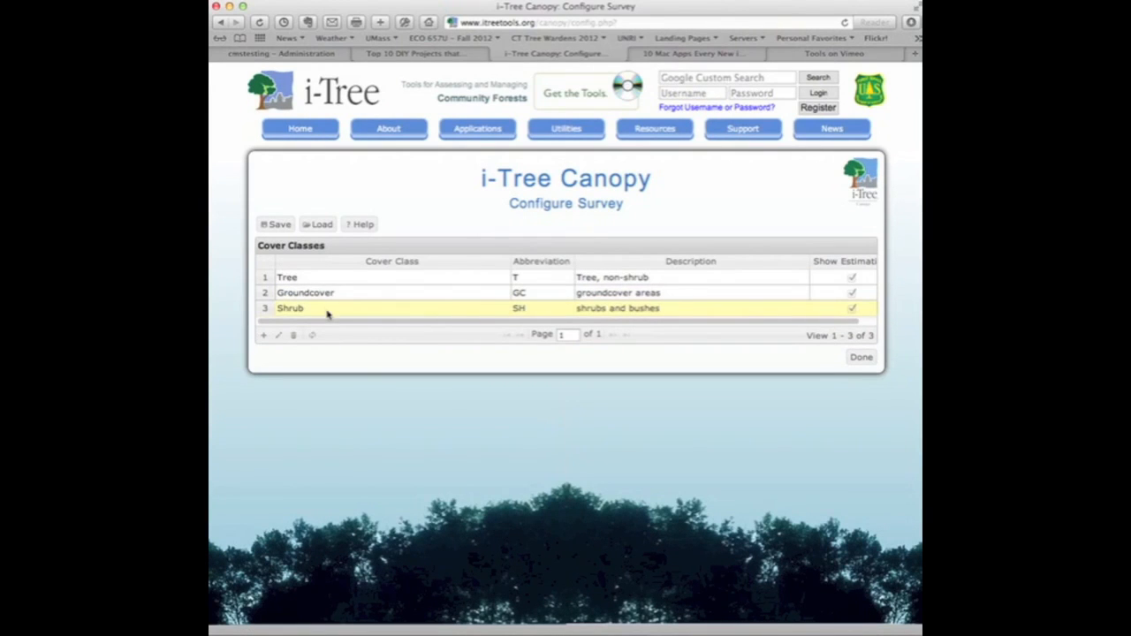
{"action": "left_click", "coordinate": [279, 337]}
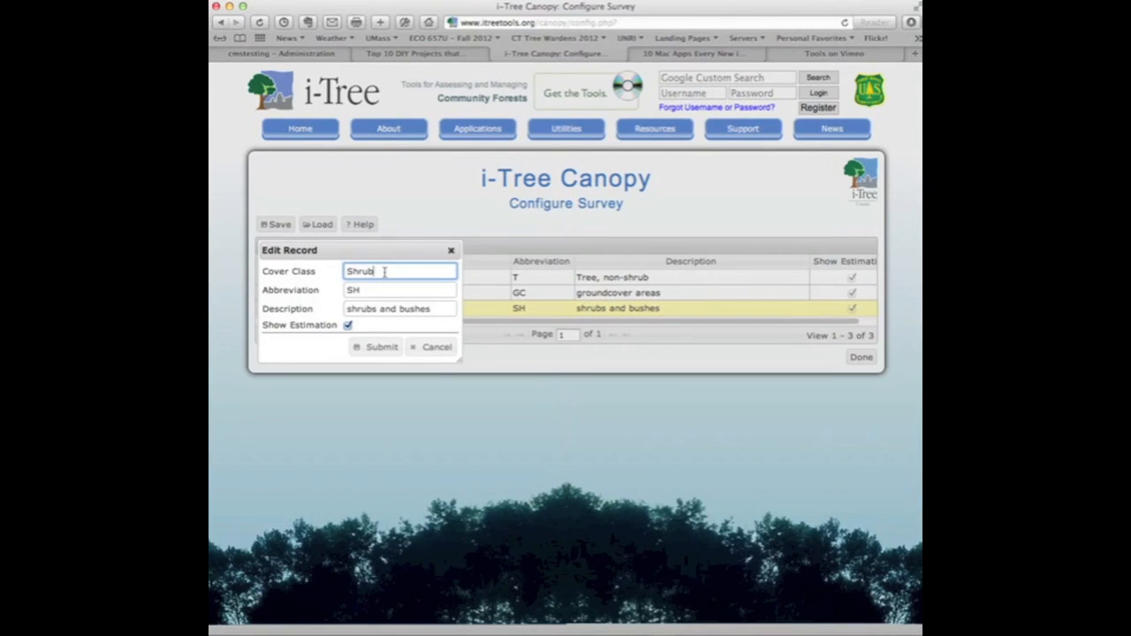
{"action": "left_click", "coordinate": [432, 349]}
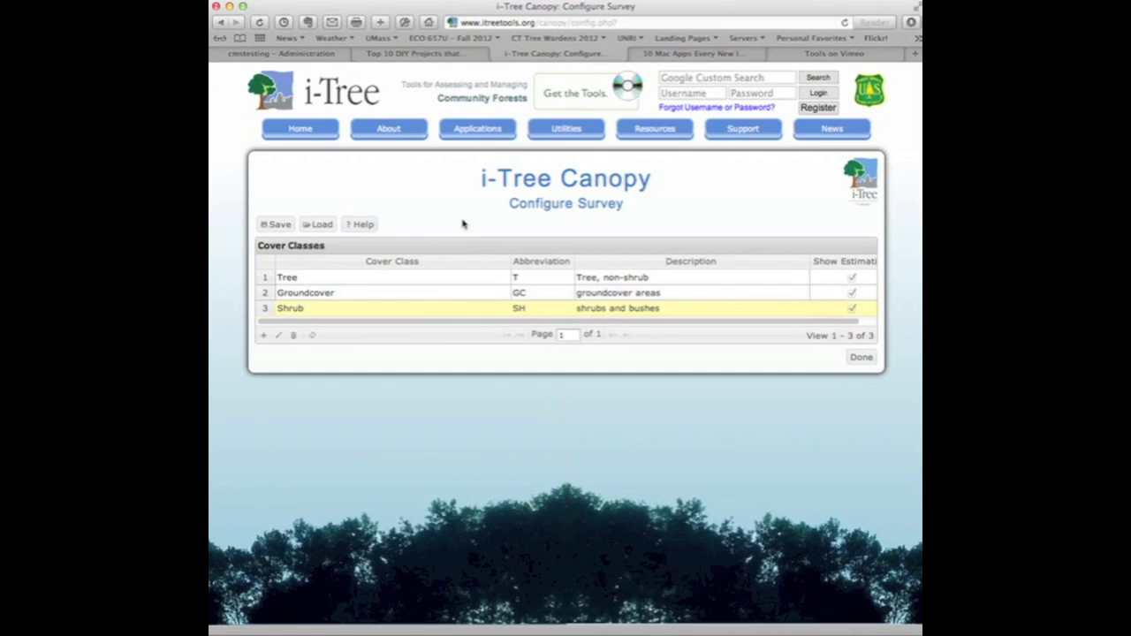
{"action": "left_click", "coordinate": [279, 337]}
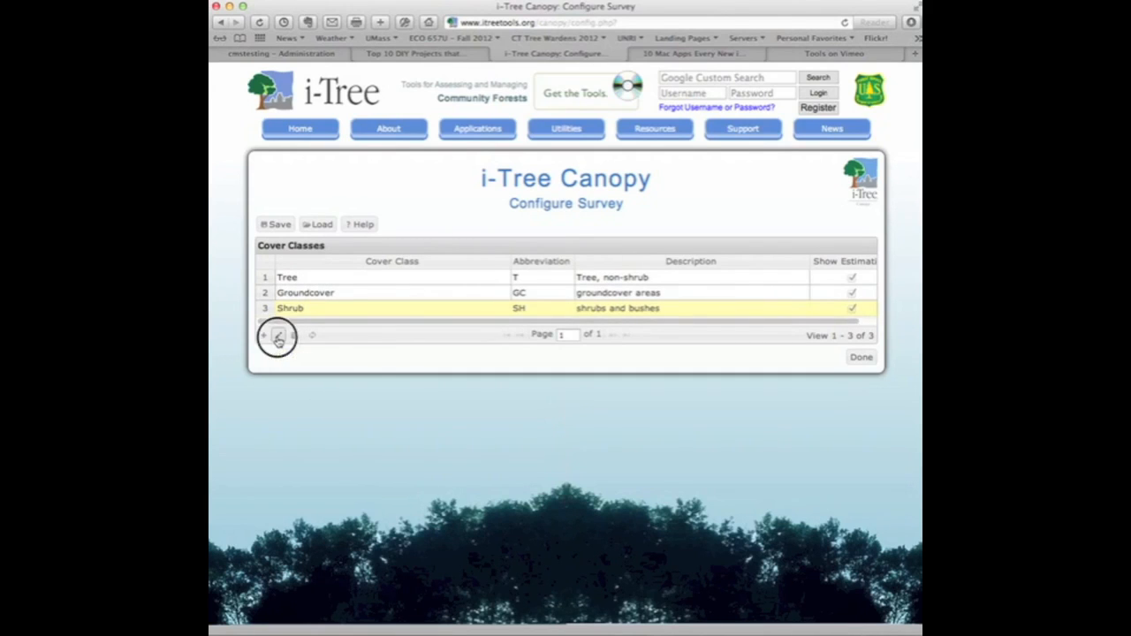
{"action": "left_click", "coordinate": [426, 345]}
Step: Add a cover class named "Impervious Areas" with the abbreviation IMP and the description "impervious areas"
{"action": "left_click", "coordinate": [264, 336]}
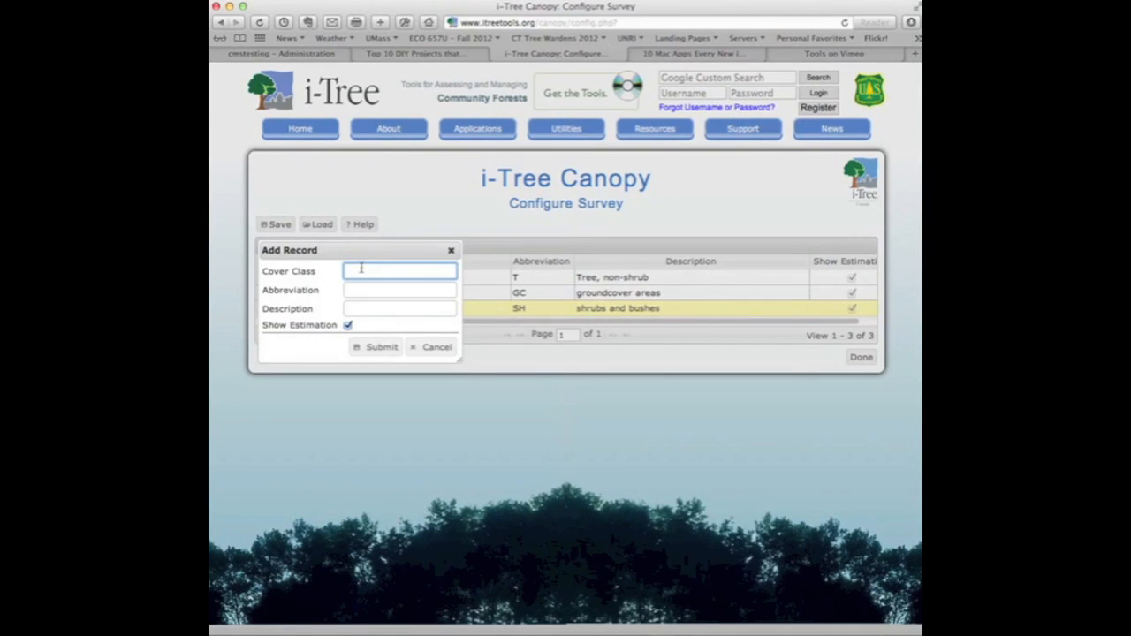
{"action": "type", "text": "Impervious Areas"}
{"action": "left_click", "coordinate": [361, 289]}
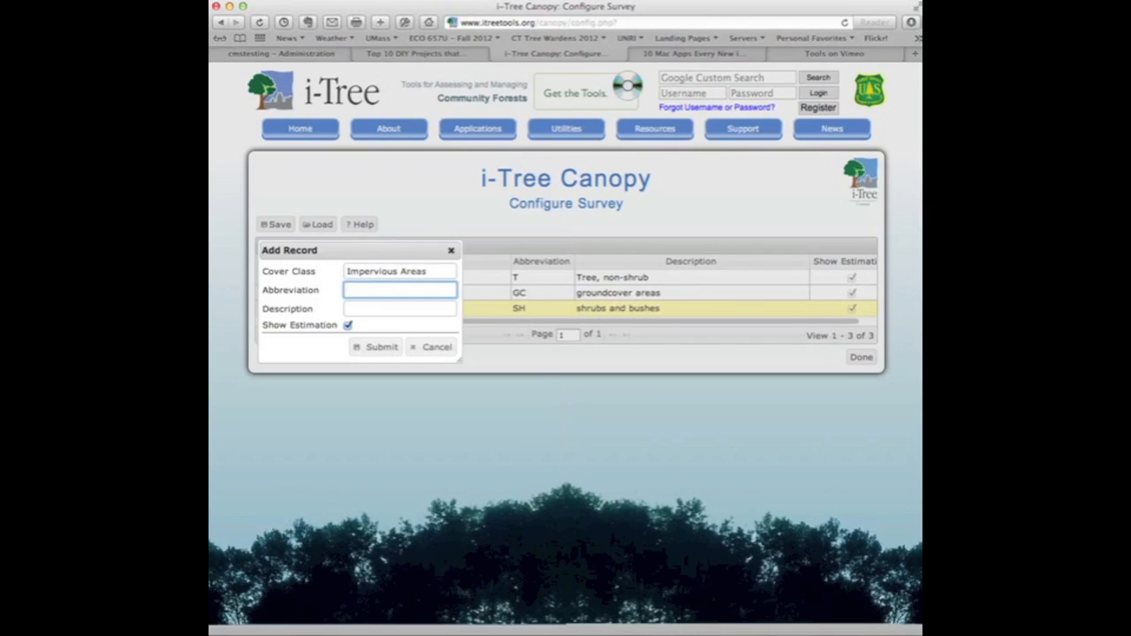
{"action": "left_click", "coordinate": [367, 307]}
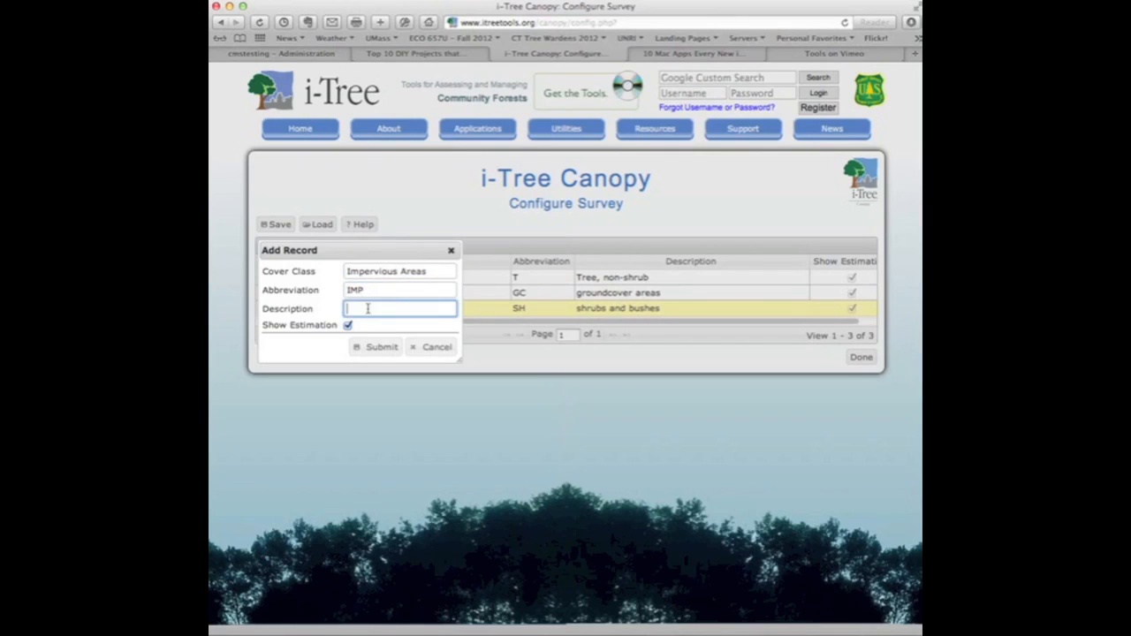
{"action": "type", "text": "impervious areas"}
{"action": "left_click", "coordinate": [382, 348]}
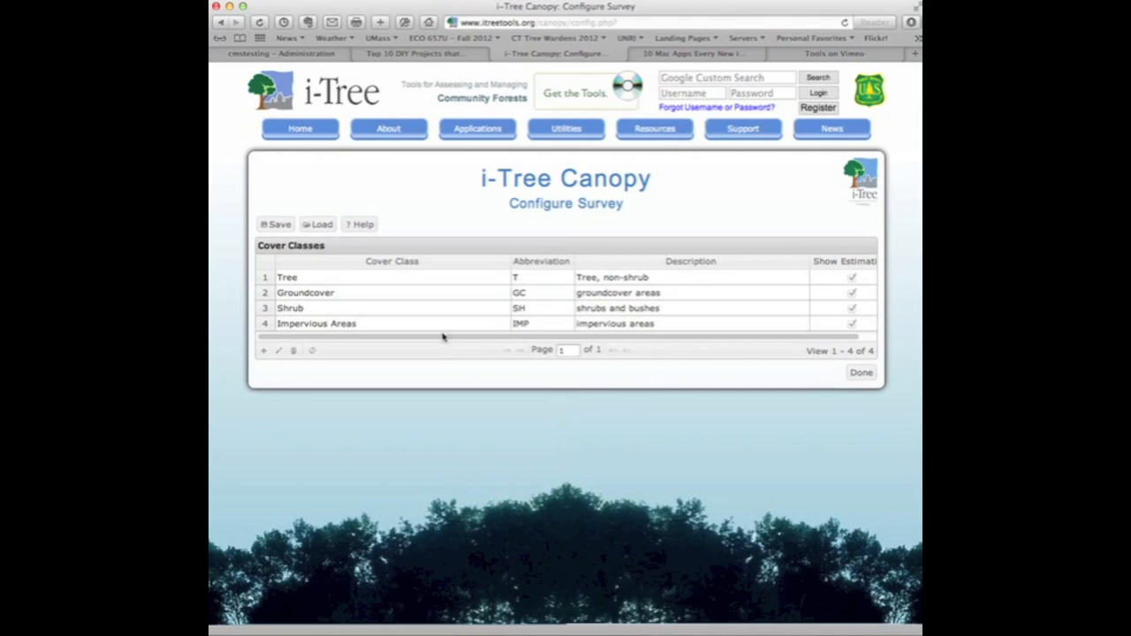
Step: Add a cover class named "Water" with the abbreviation W and the description "water"
{"action": "left_click", "coordinate": [263, 352]}
{"action": "type", "text": "Water"}
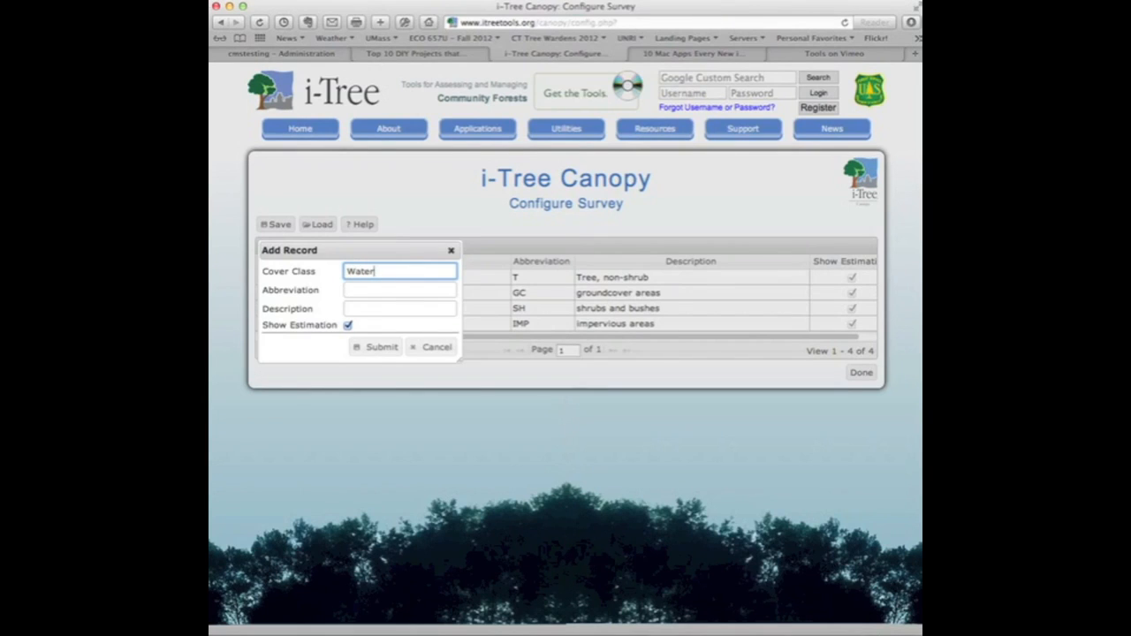
{"action": "key", "text": "Tab"}
{"action": "type", "text": "W"}
{"action": "key", "text": "Tab"}
{"action": "type", "text": "s"}
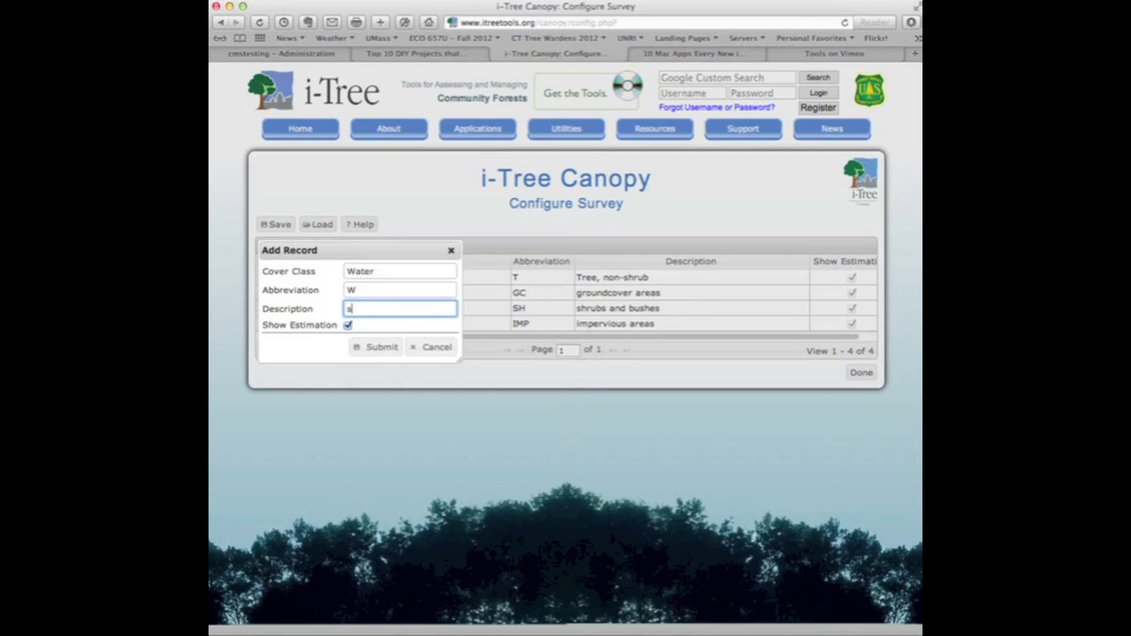
{"action": "type", "text": "ater"}
{"action": "left_click", "coordinate": [380, 347]}
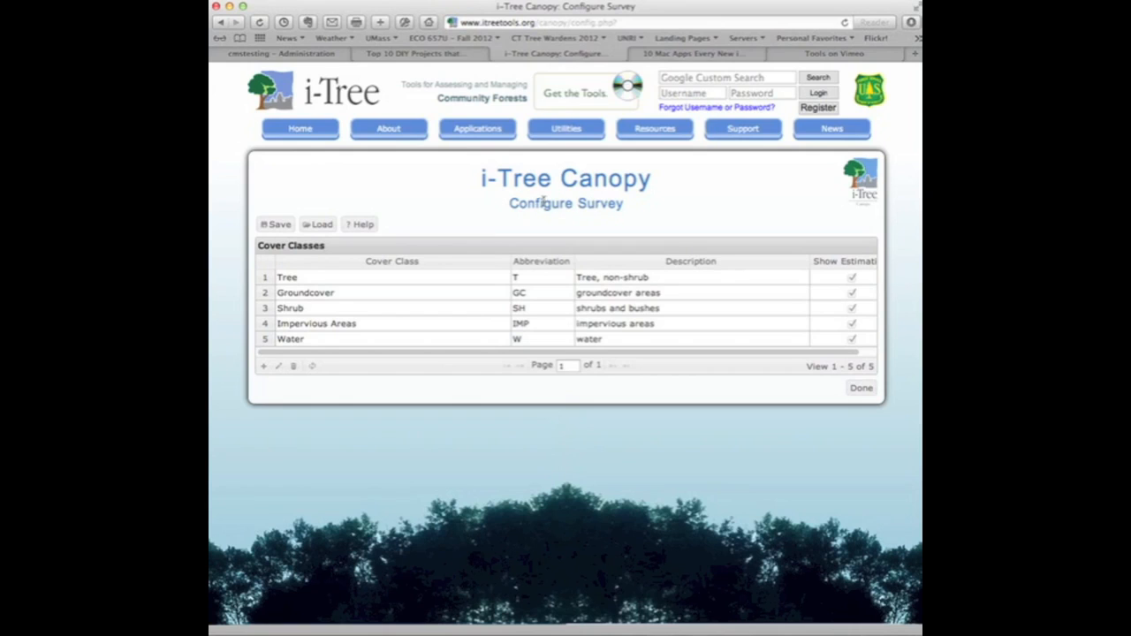
Step: Finish the cover class configuration and begin the i-Tree Canopy survey
{"action": "left_click", "coordinate": [415, 281]}
{"action": "left_click", "coordinate": [398, 292]}
{"action": "left_click", "coordinate": [394, 315]}
{"action": "left_click", "coordinate": [374, 324]}
{"action": "left_click", "coordinate": [371, 338]}
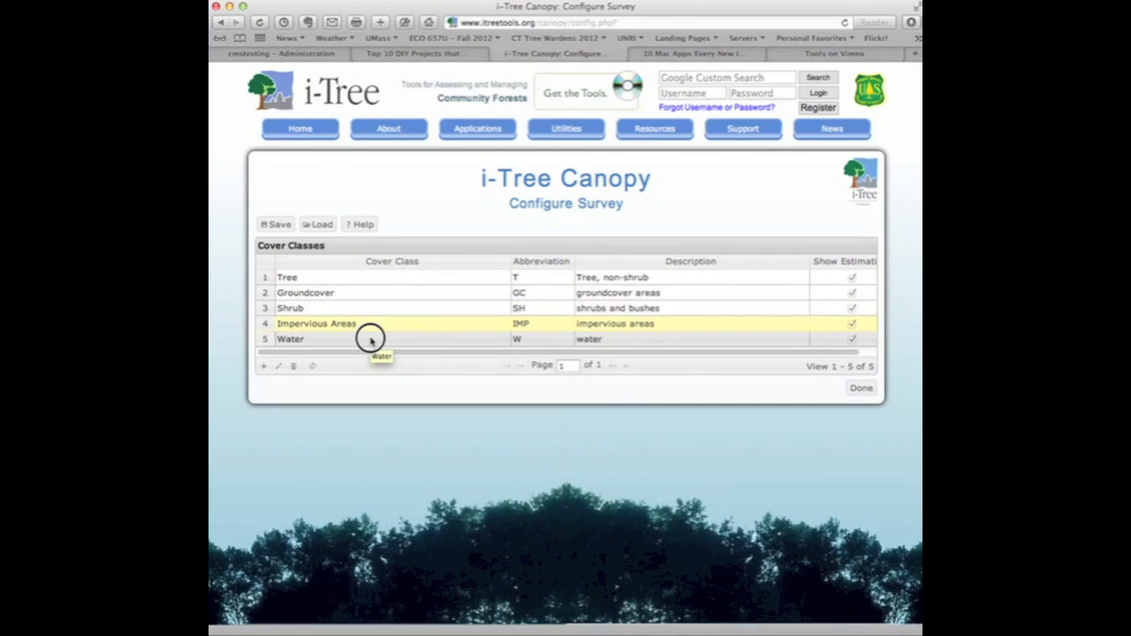
{"action": "left_click", "coordinate": [859, 392]}
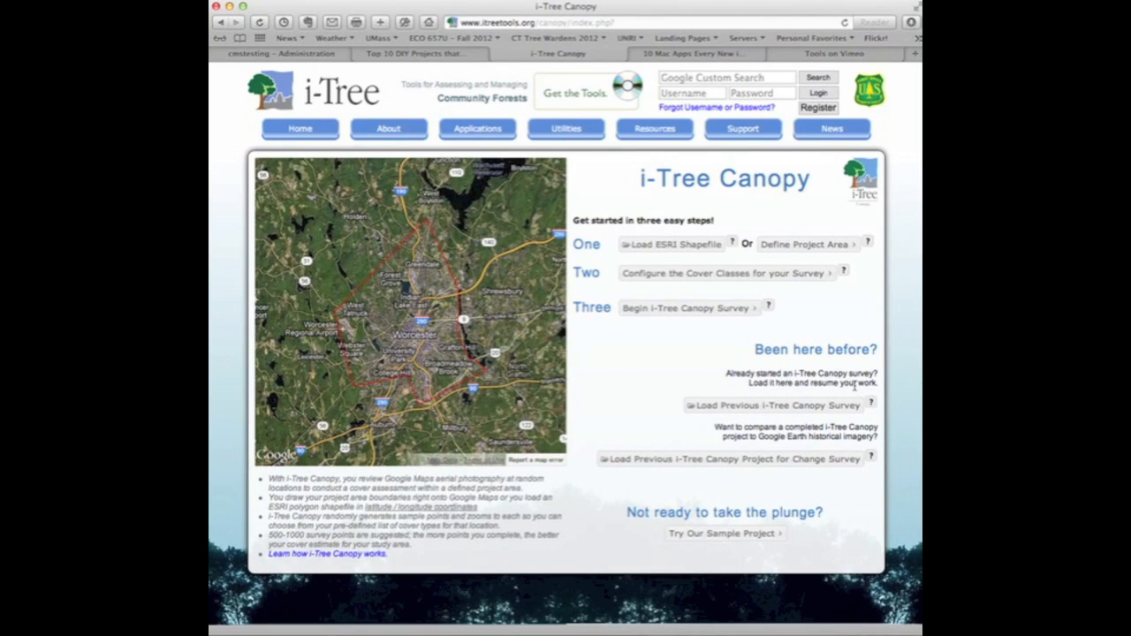
{"action": "left_click", "coordinate": [667, 315]}
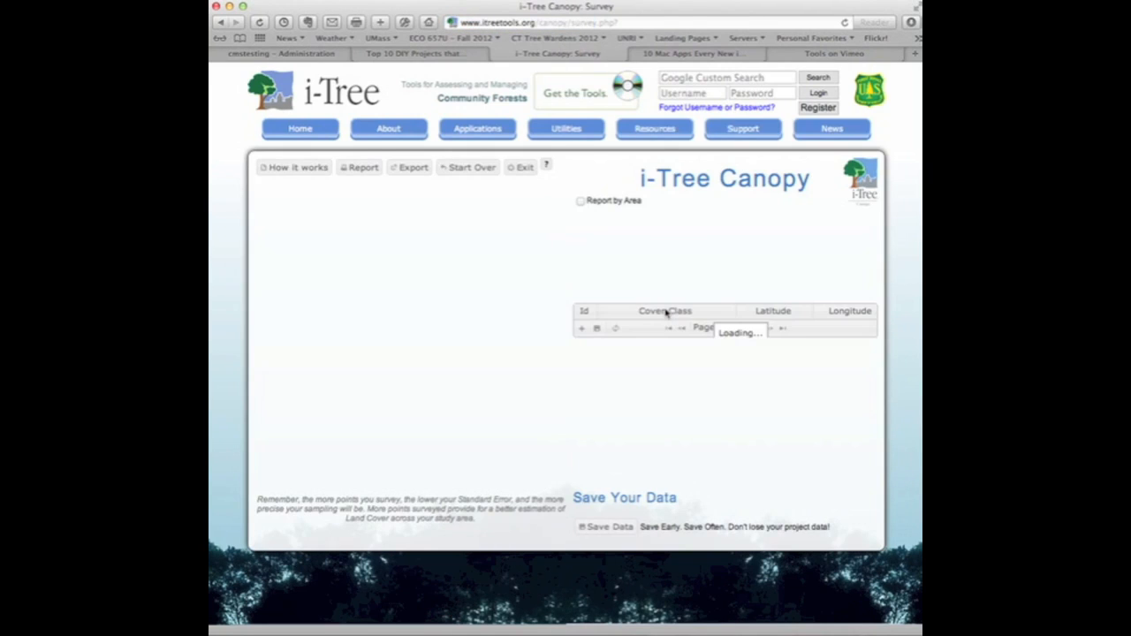